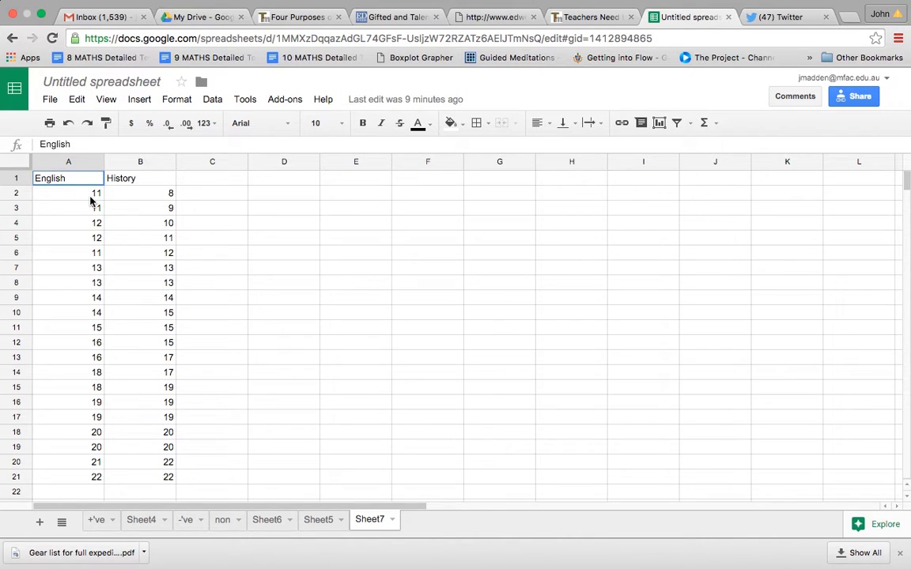
# - Examine the paired English and History marks in rows 2, 3 and 21
pyautogui.click(91, 198)
pyautogui.click(142, 198)
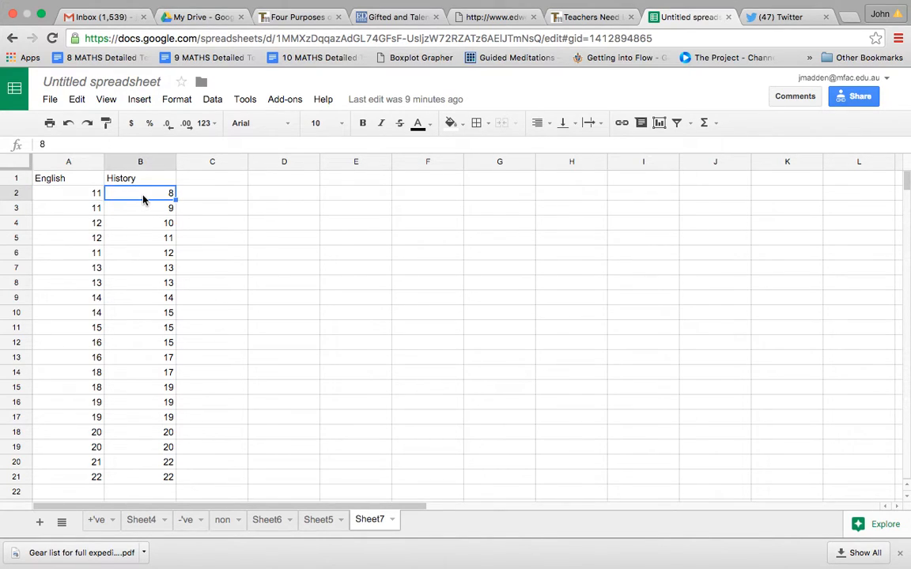
pyautogui.click(91, 208)
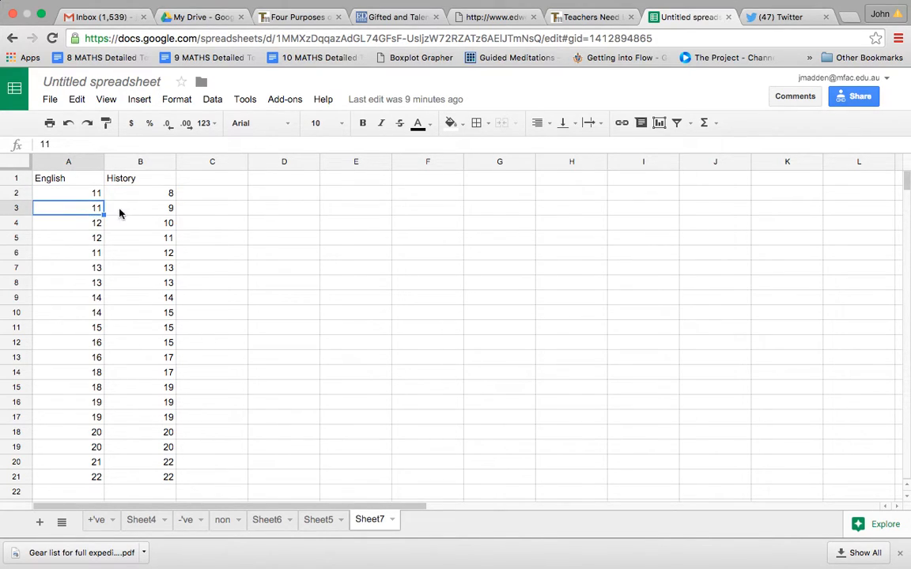
pyautogui.click(127, 209)
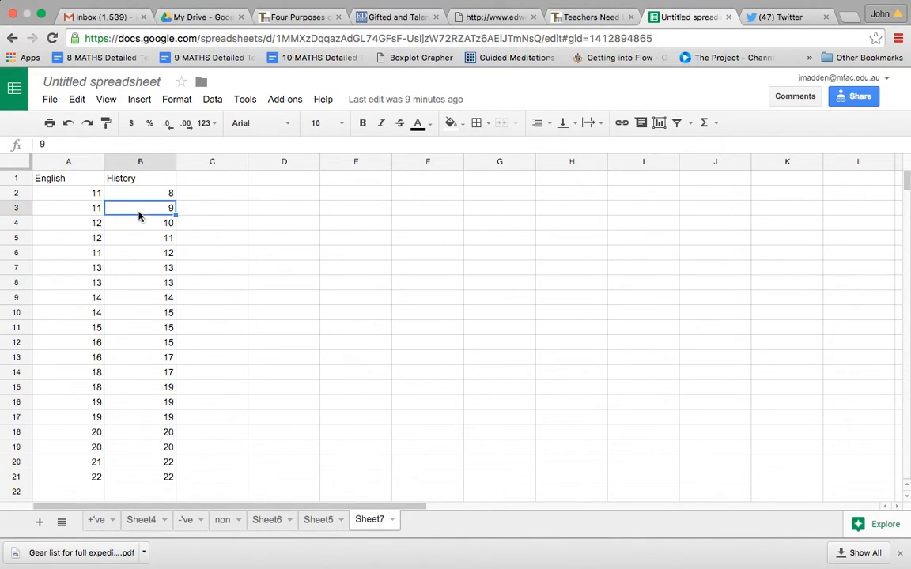
pyautogui.click(88, 477)
pyautogui.click(153, 478)
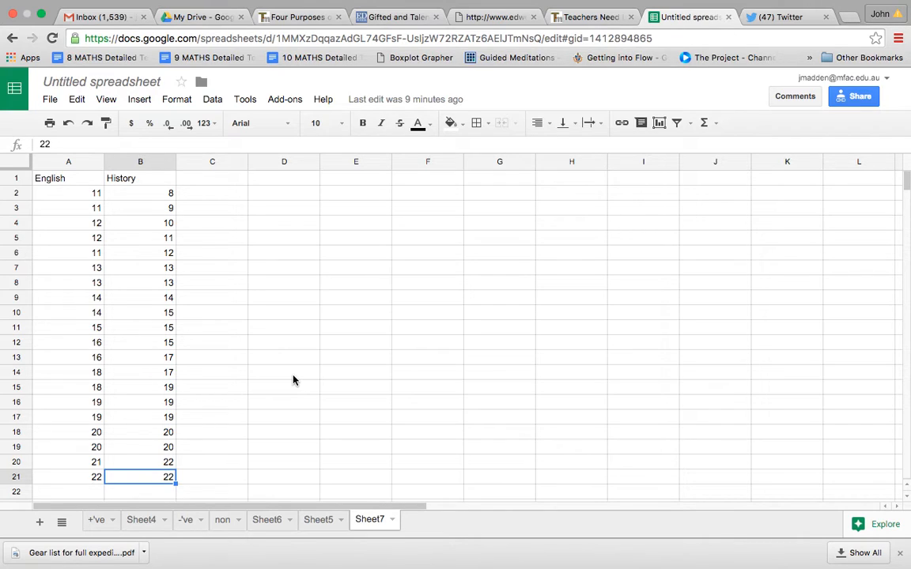
# - Start a chart from the English and History marks in A2:B21 and choose the scatter chart type
pyautogui.click(77, 194)
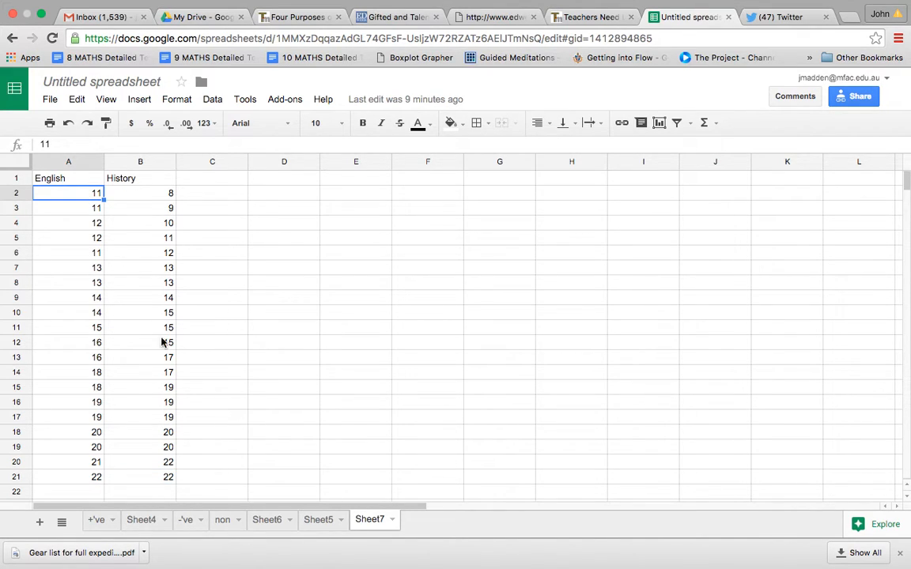
pyautogui.keyDown('shift'); pyautogui.click(162, 478); pyautogui.keyUp('shift')
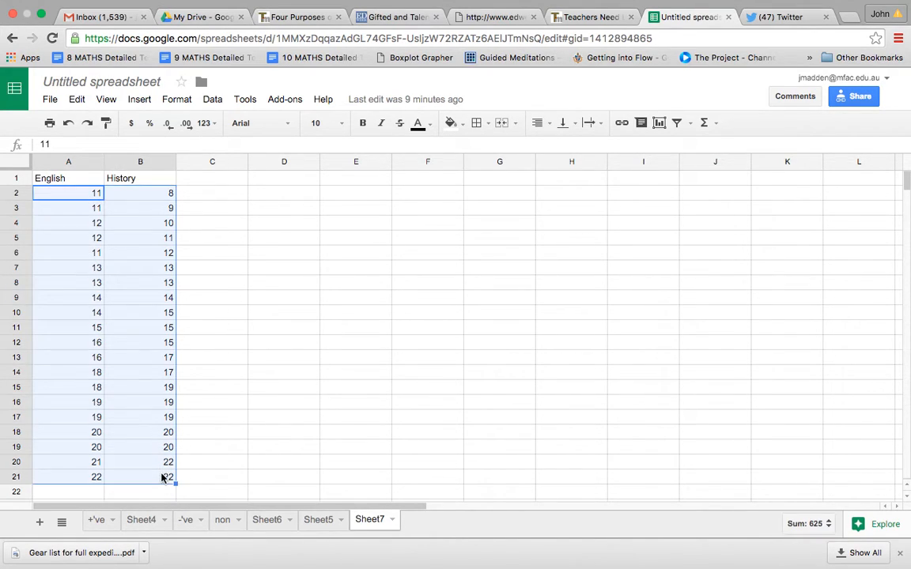
pyautogui.click(661, 124)
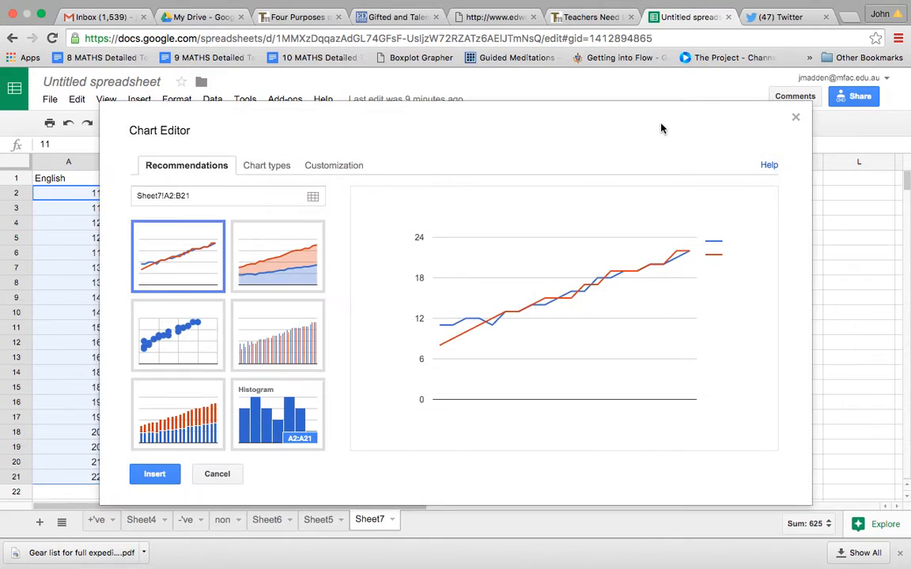
pyautogui.click(174, 335)
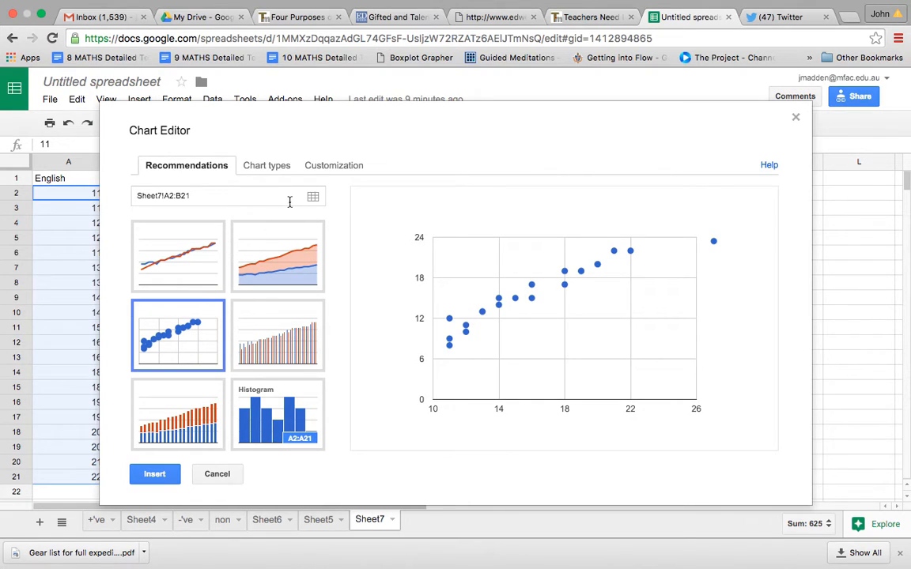
# - Title the scatter chart "English and History"
pyautogui.click(327, 172)
pyautogui.click(226, 256)
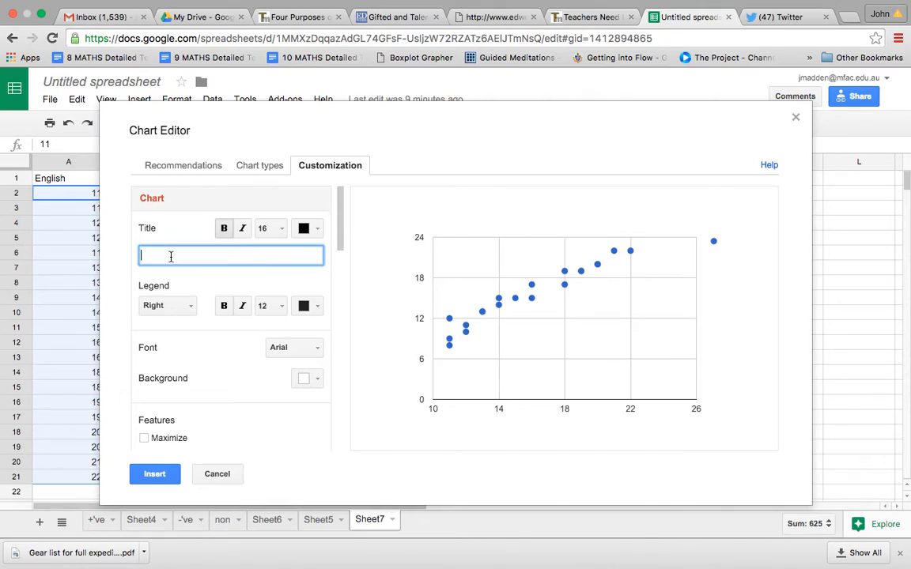
pyautogui.write('English and History')
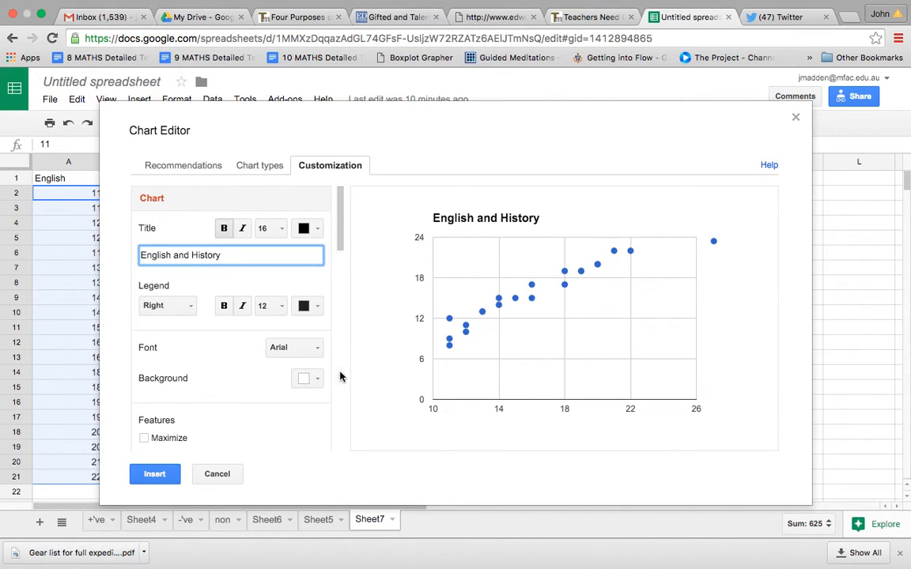
# - Set the chart's horizontal axis title to "English Marks"
pyautogui.scroll(-5, 222, 368)
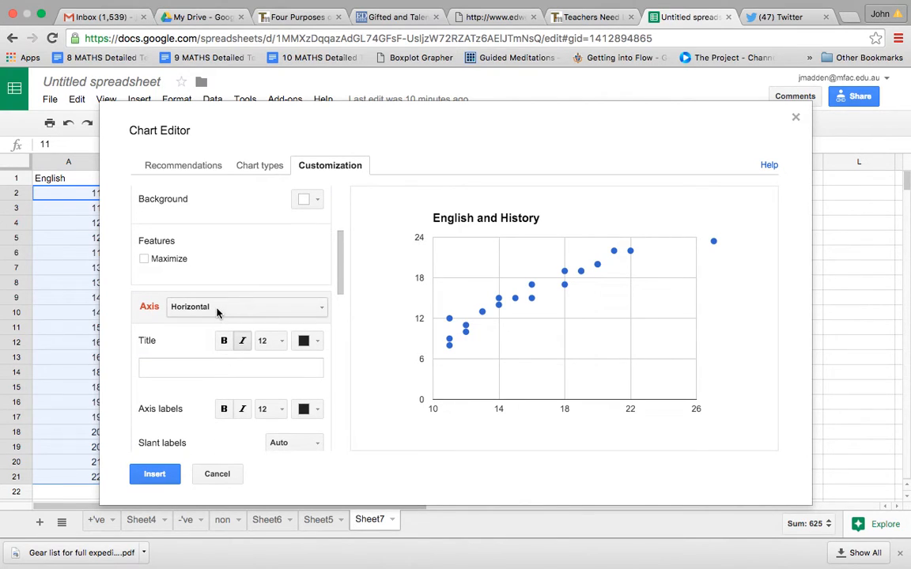
pyautogui.click(201, 368)
pyautogui.write('English Marks')
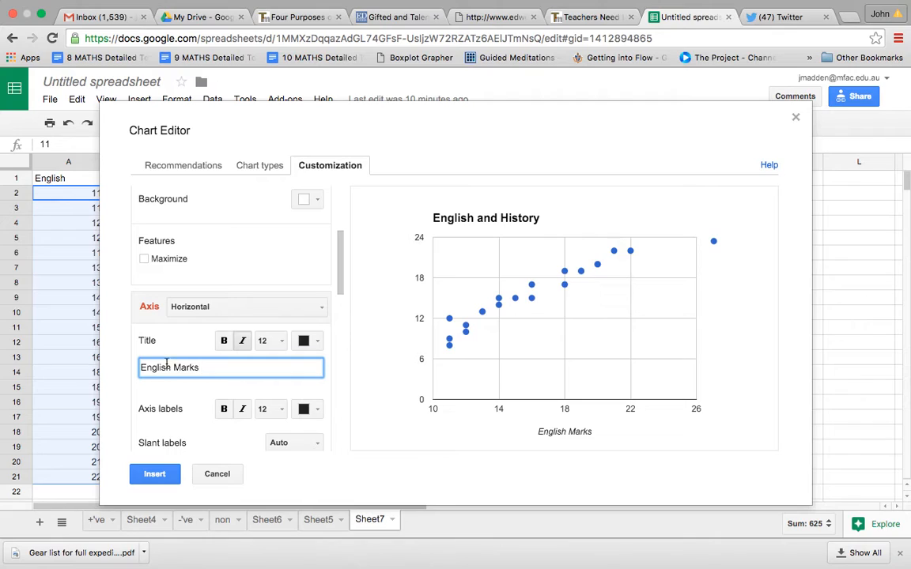
# - Set the chart's left vertical axis title to "History Marks"
pyautogui.click(202, 310)
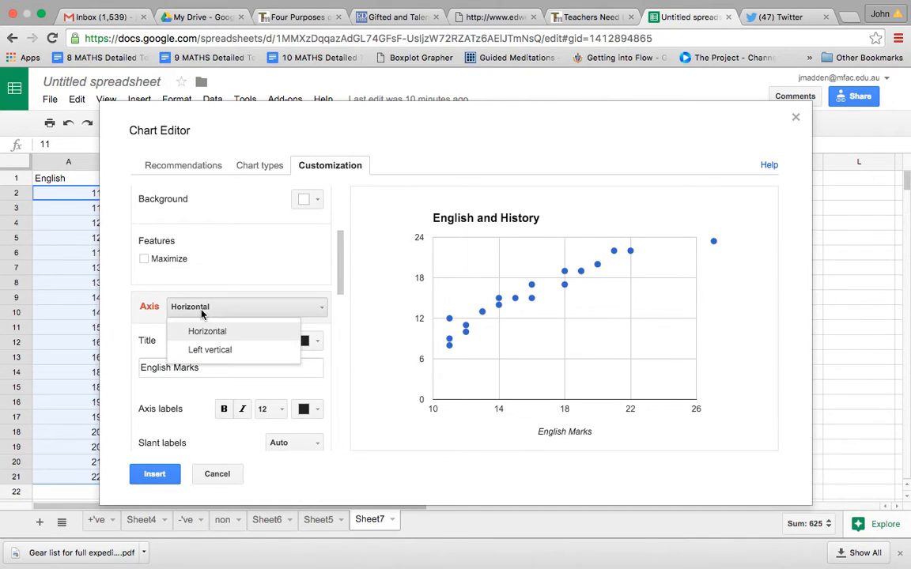
pyautogui.click(209, 350)
pyautogui.click(169, 370)
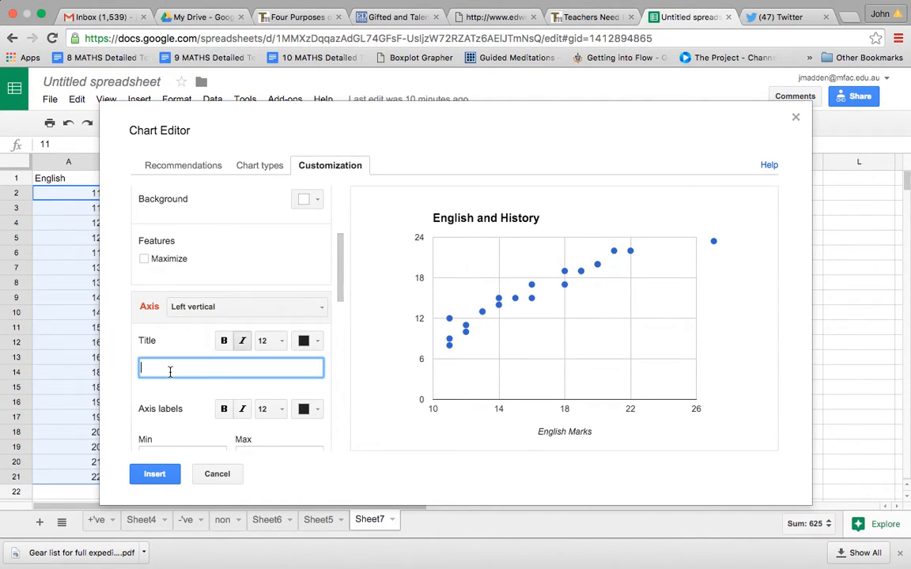
pyautogui.write('History Marks')
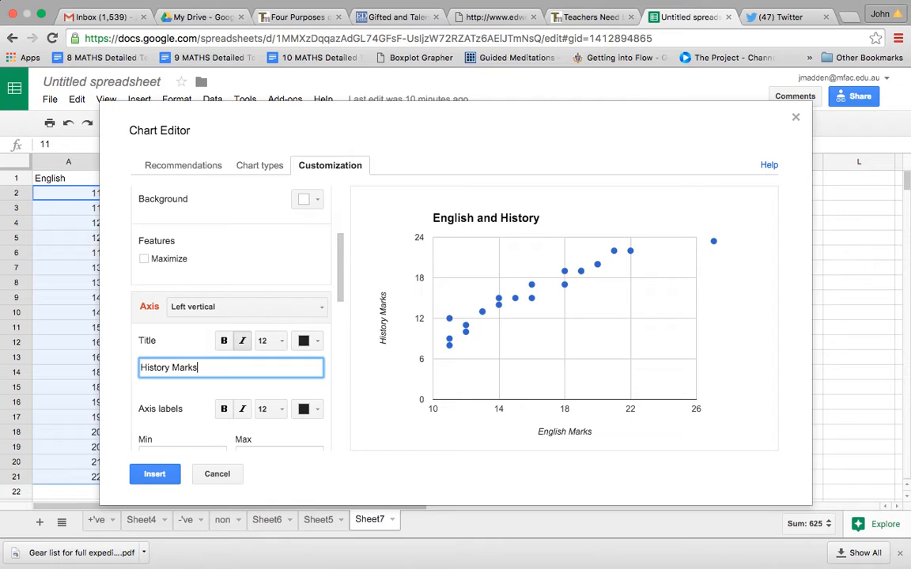
pyautogui.click(175, 346)
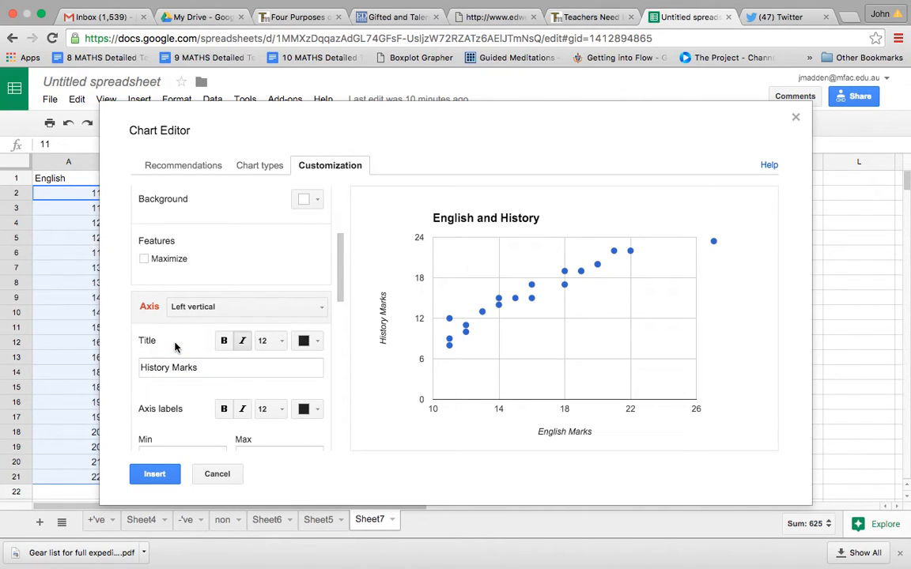
# - Add a linear trendline to the scatter chart's data series
pyautogui.scroll(-3, 175, 347)
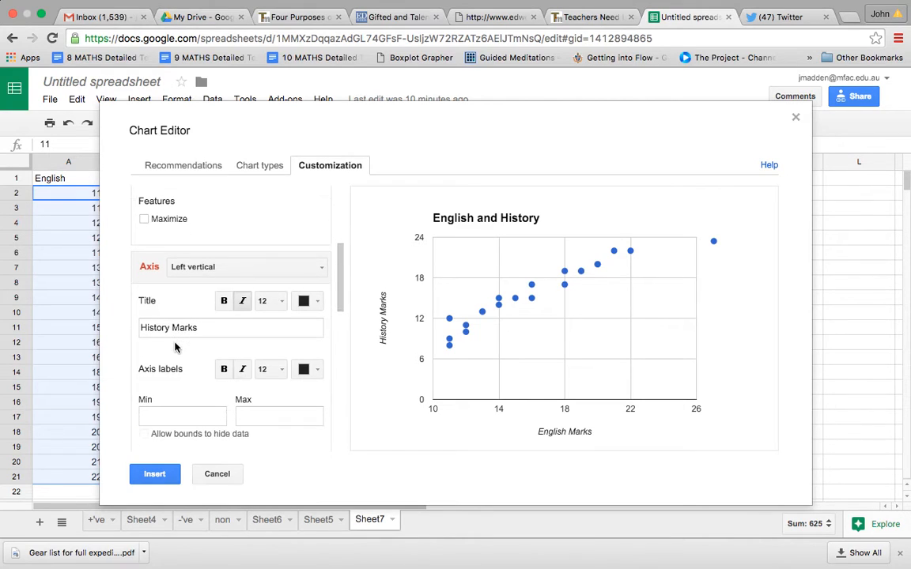
pyautogui.scroll(-4, 175, 346)
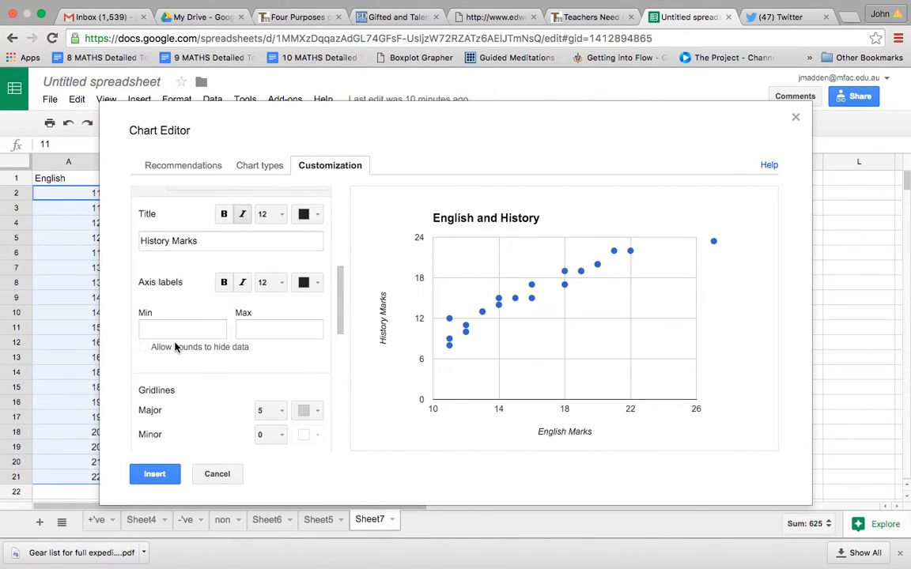
pyautogui.scroll(-3, 175, 346)
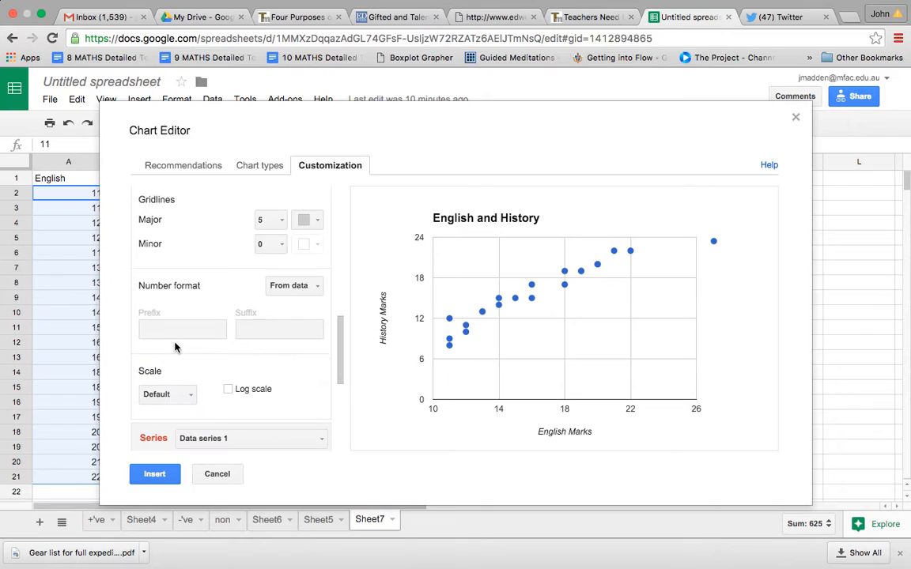
pyautogui.scroll(-6, 175, 347)
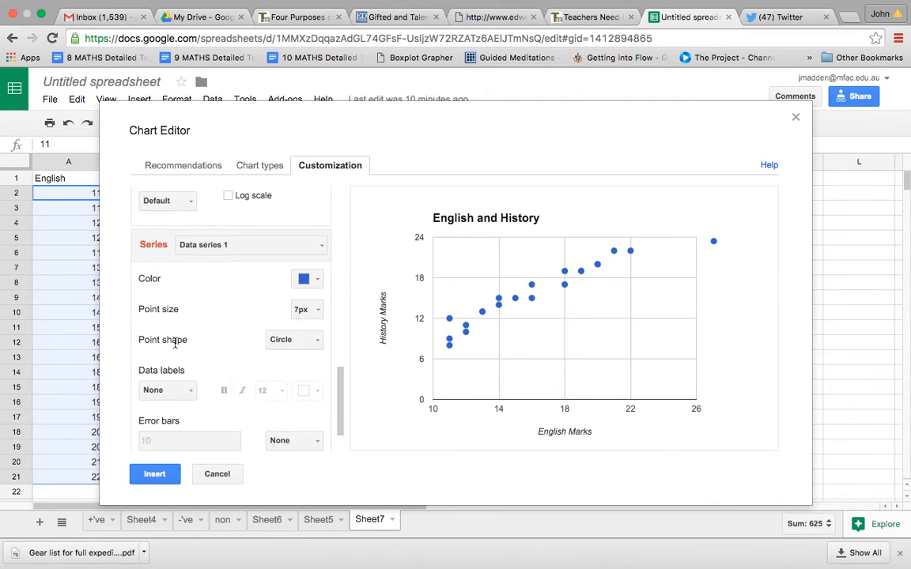
pyautogui.scroll(-2, 174, 342)
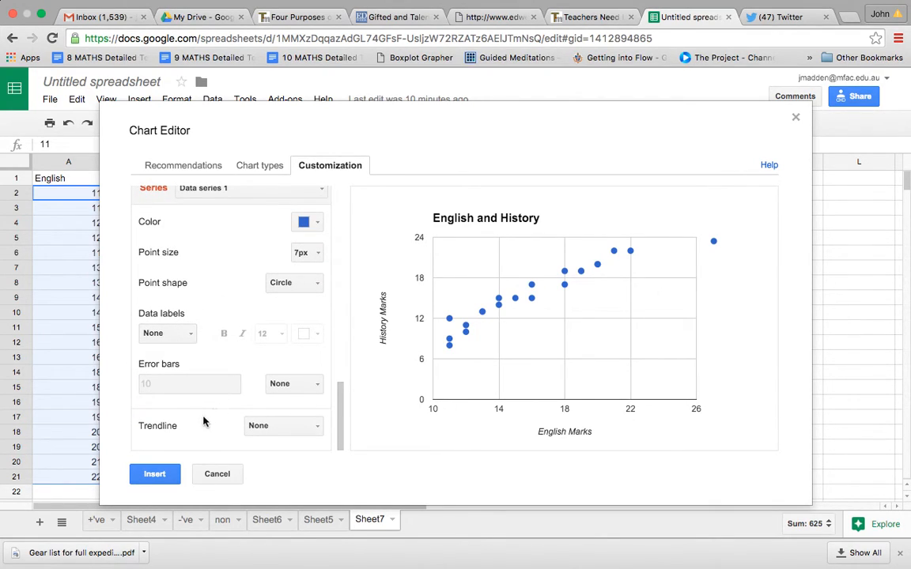
pyautogui.click(316, 427)
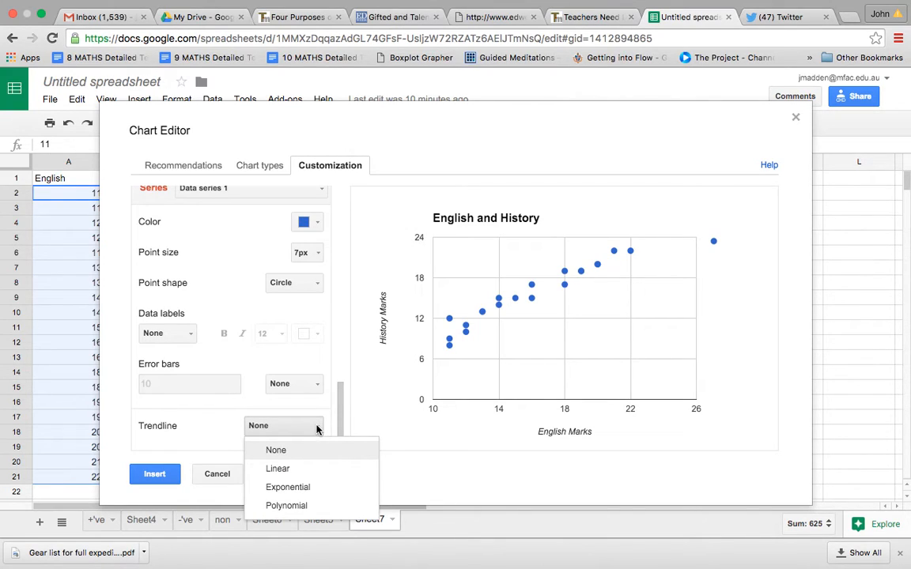
pyautogui.click(278, 470)
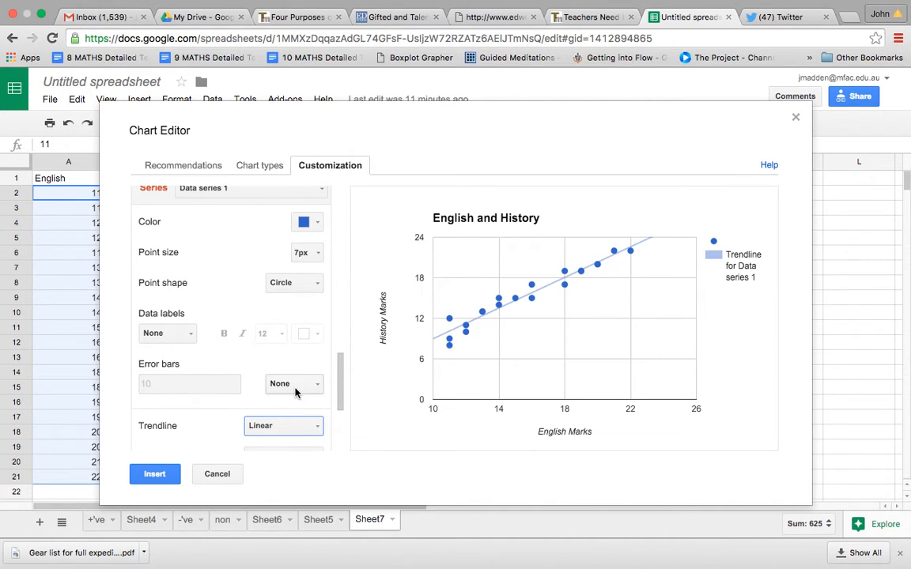
# - Label the trendline with its equation and show the R² value
pyautogui.scroll(-1, 296, 392)
pyautogui.scroll(-3, 296, 393)
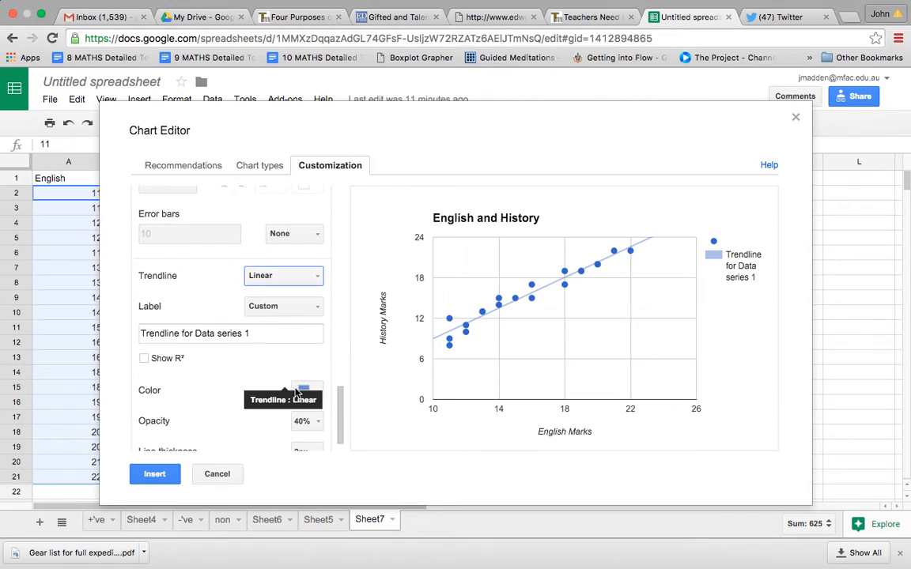
pyautogui.click(315, 307)
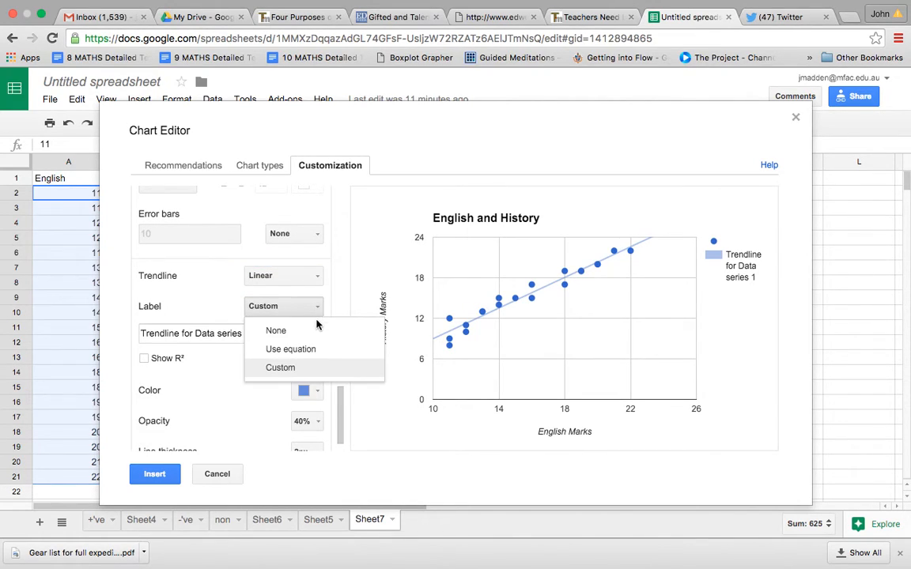
pyautogui.click(292, 349)
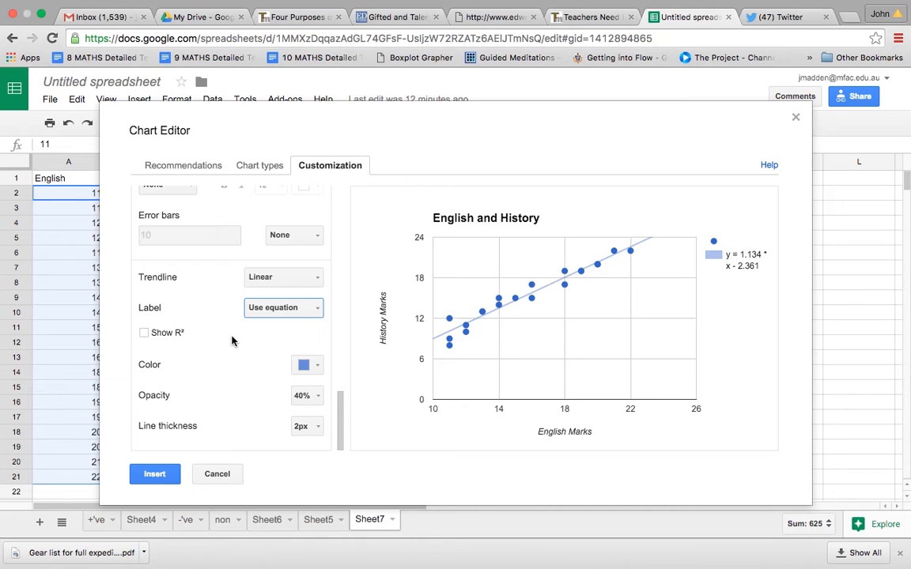
pyautogui.click(145, 333)
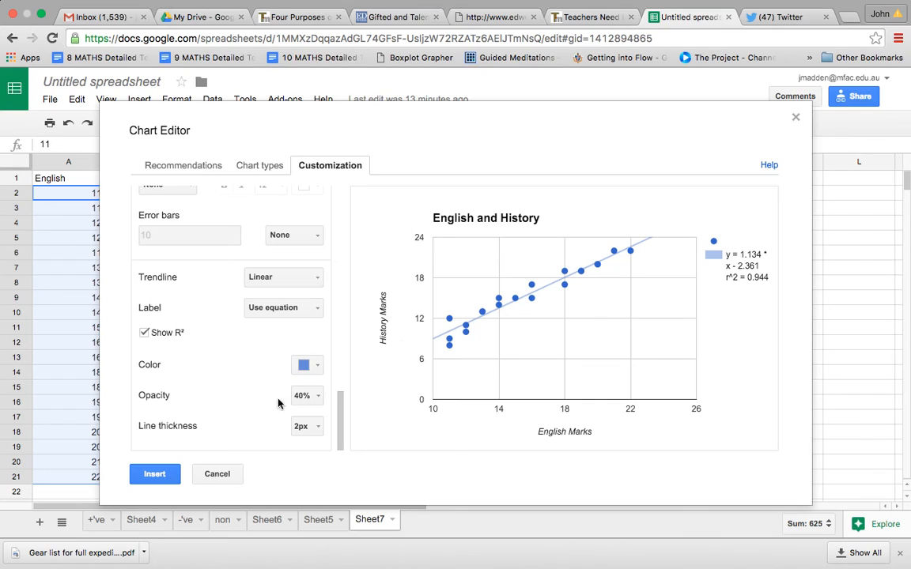
# - Insert the finished scatter chart into Sheet7 and copy the chart
pyautogui.click(154, 475)
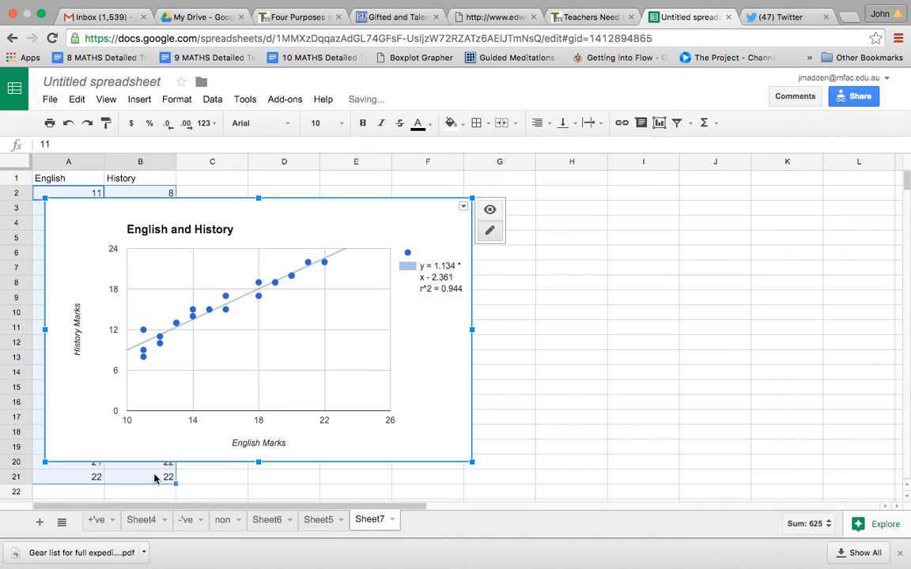
pyautogui.click(464, 208)
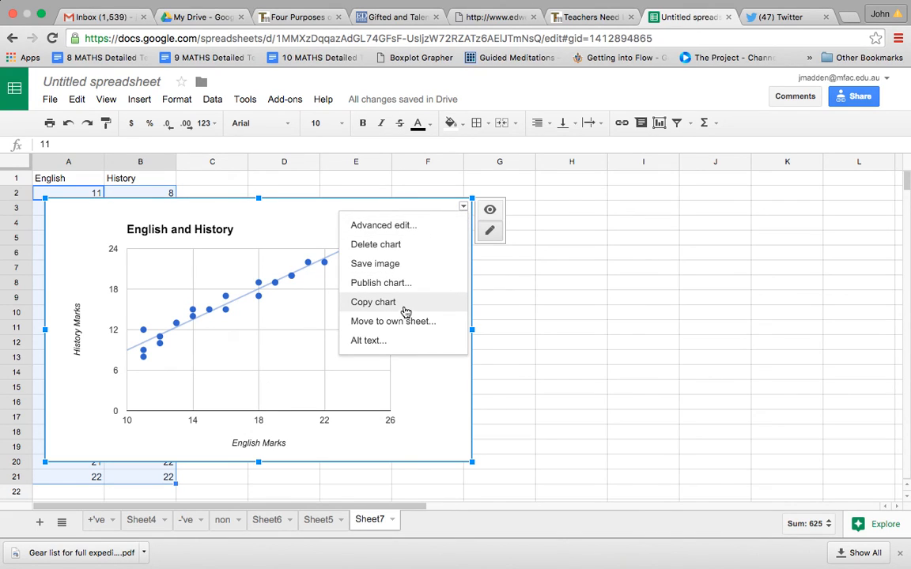
pyautogui.click(405, 308)
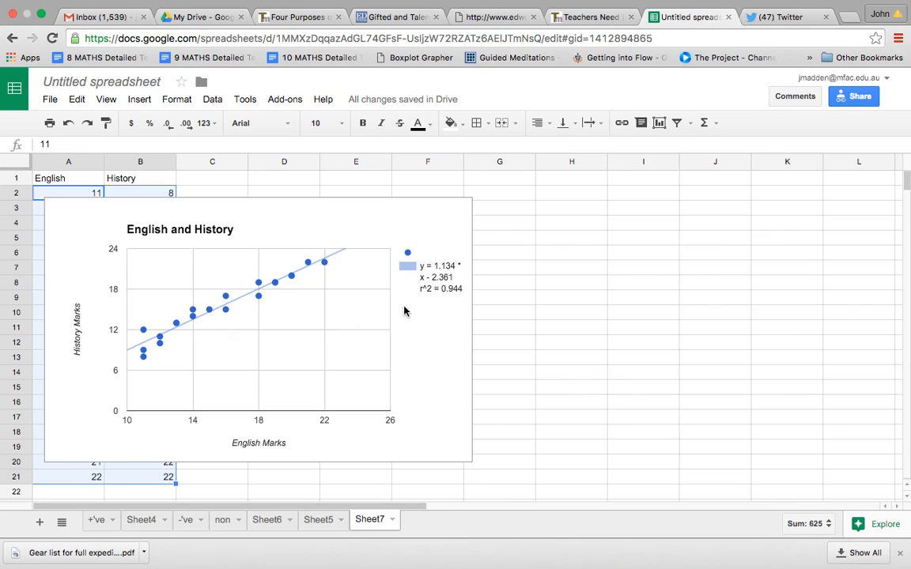